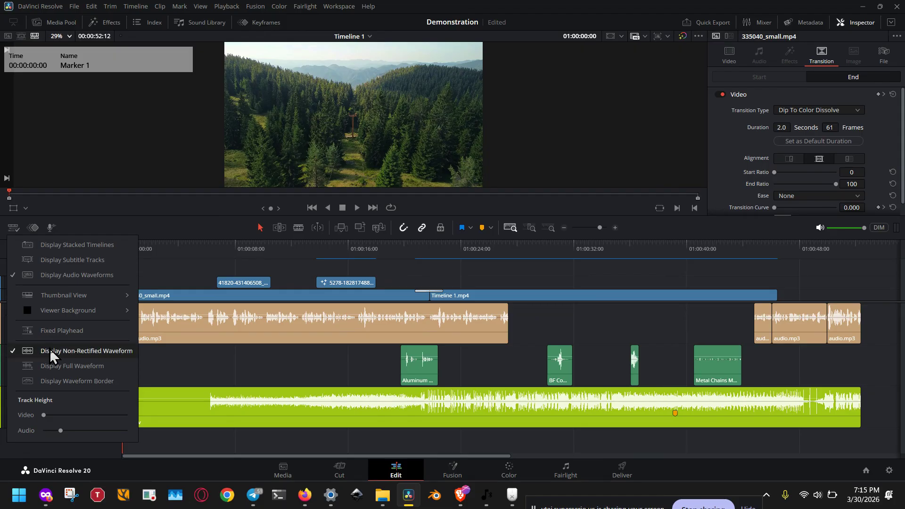
- Reduce the audio track height to the minimum and slightly raise the video track height in the timeline view options
click(52, 431)
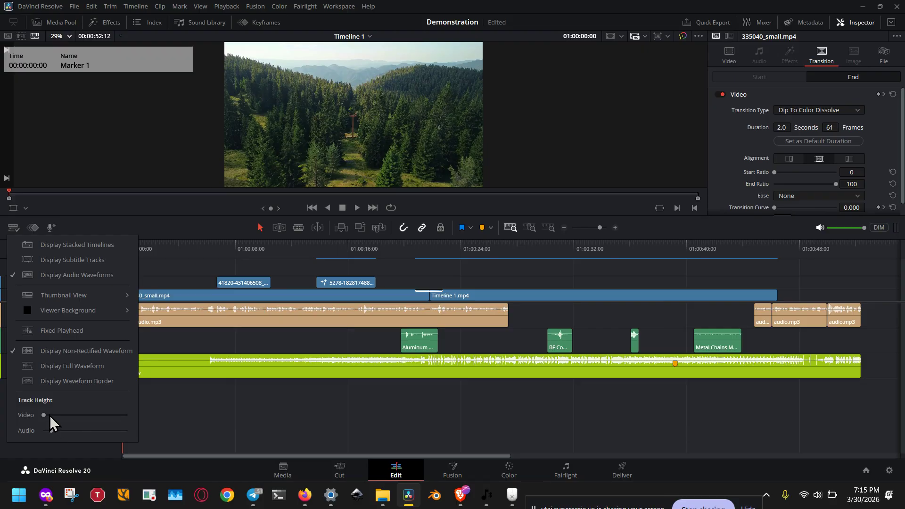
click(50, 415)
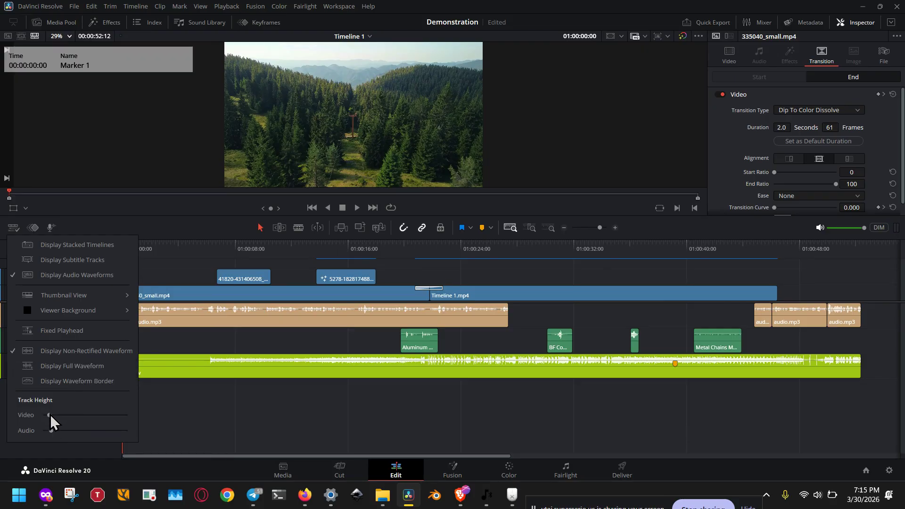
drag(52, 430, 41, 434)
click(217, 423)
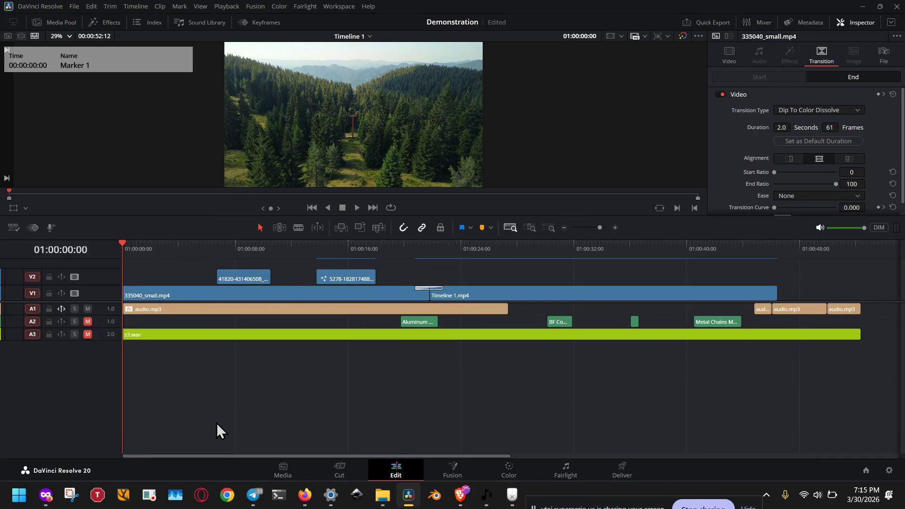
scroll(91, 338, up, 2)
scroll(91, 338, up, 3)
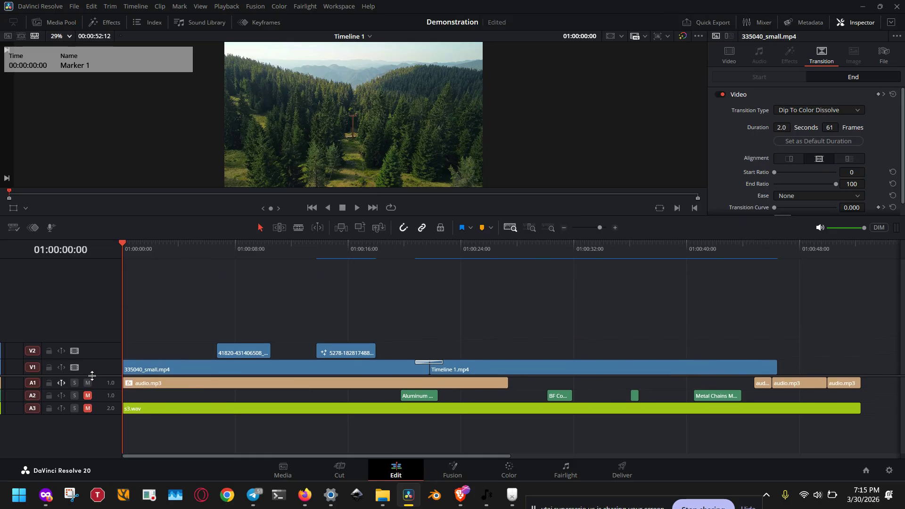
- Increase the video track height to about the middle of its range so the clips show thumbnails
click(13, 226)
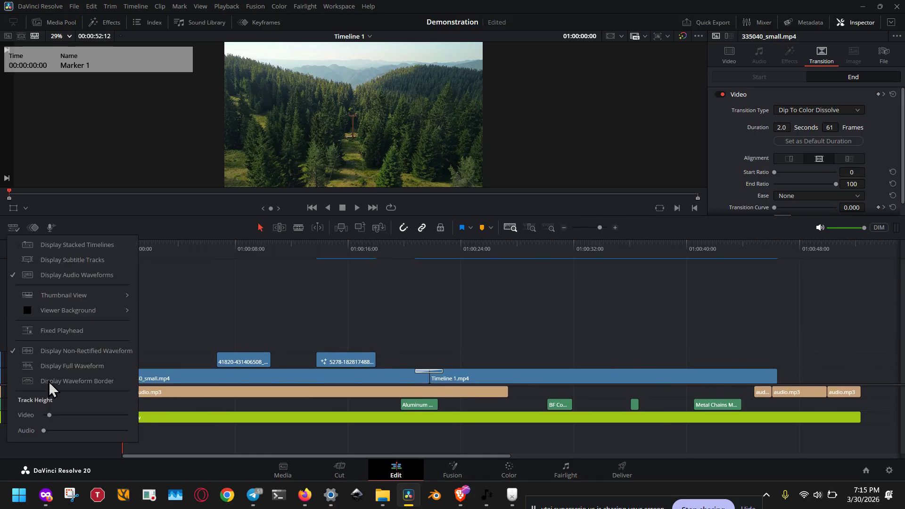
drag(57, 415, 92, 413)
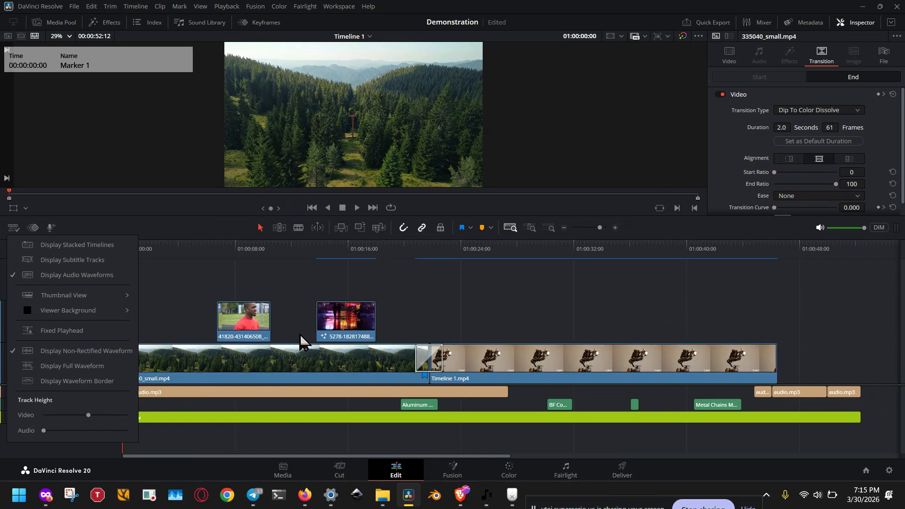
click(410, 321)
- Delete the Dip To Color Dissolve transition between 335040_small.mp4 and Timeline 1.mp4 on track V1
click(425, 359)
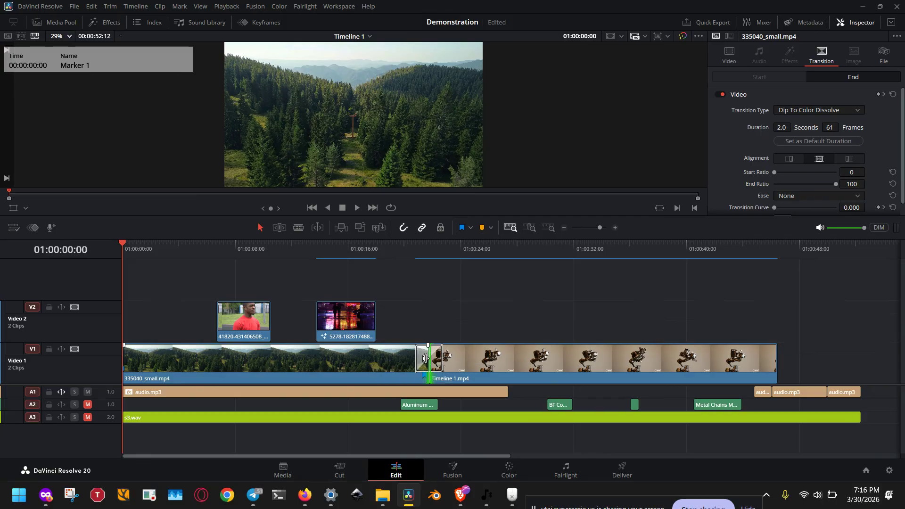
click(423, 359)
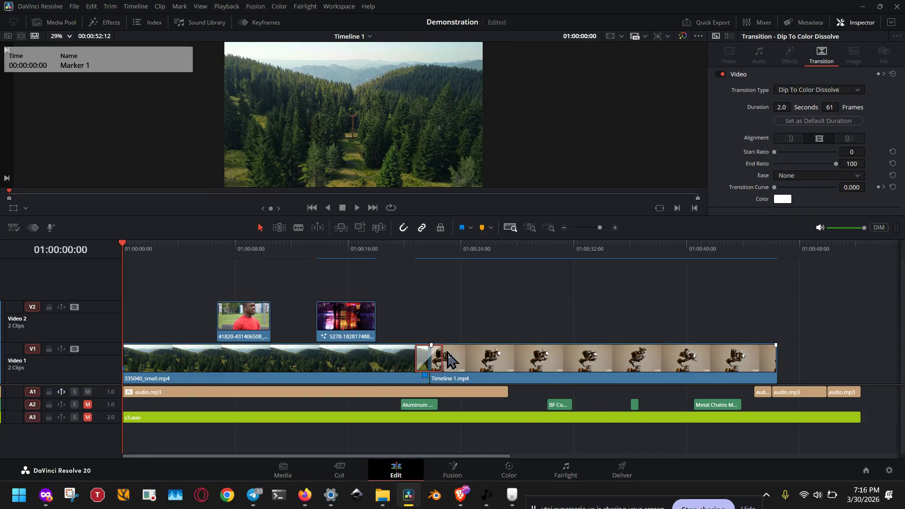
key(BackSpace)
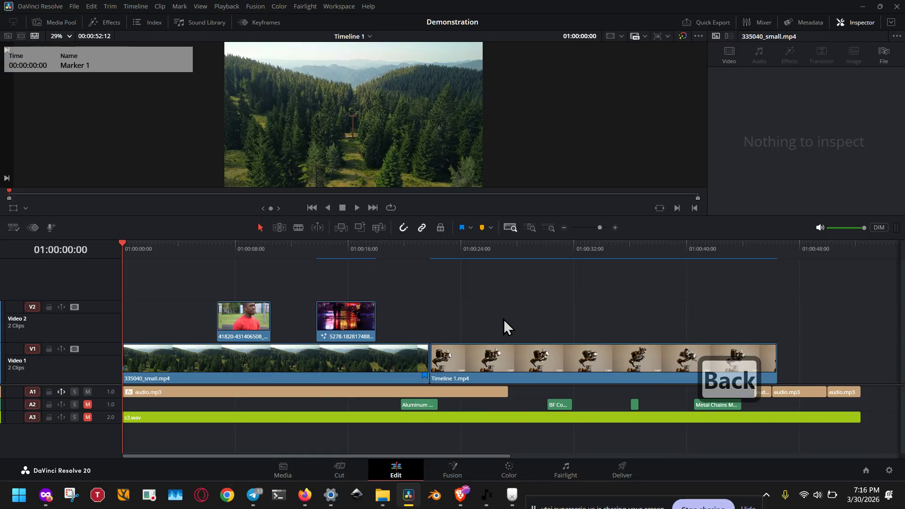
- Open the effects library and display the contents of its Toolbox category
click(105, 22)
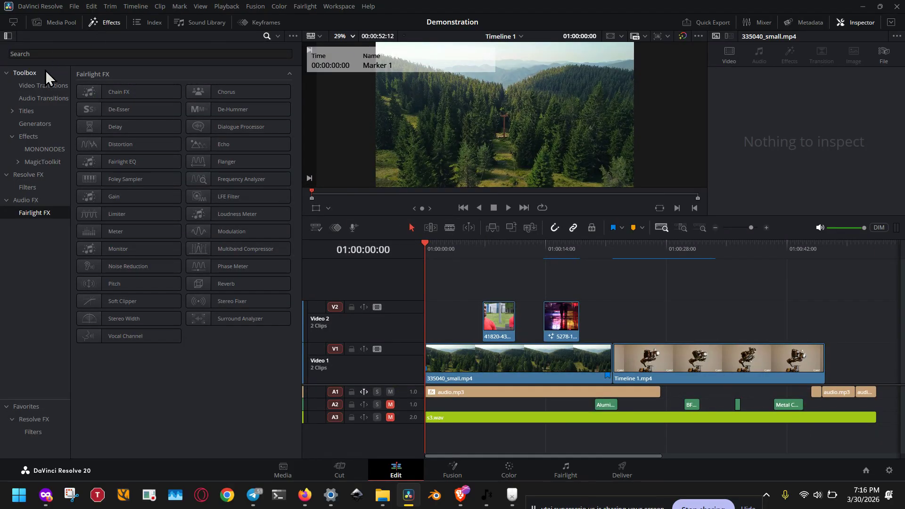
click(45, 71)
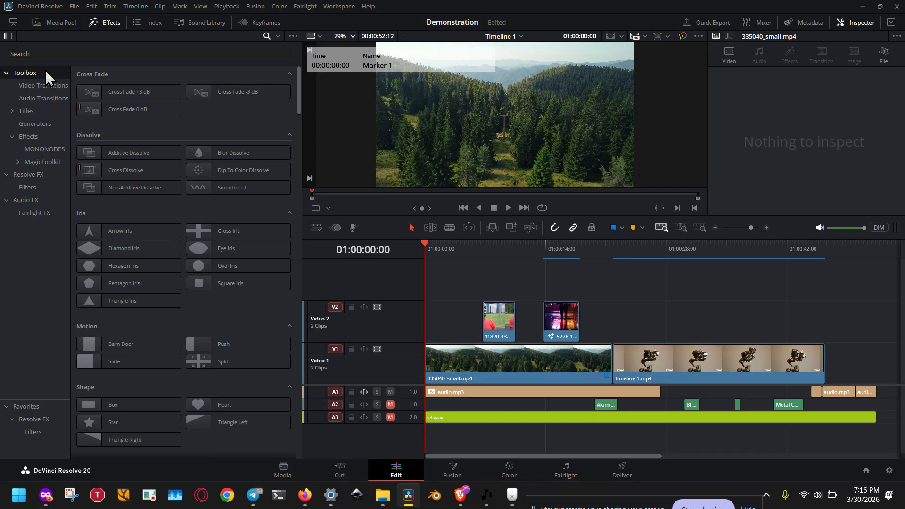
- Open the Data Burn-In settings, enable Record Timecode for the whole project, and keep the dialog clear of the viewer
click(339, 6)
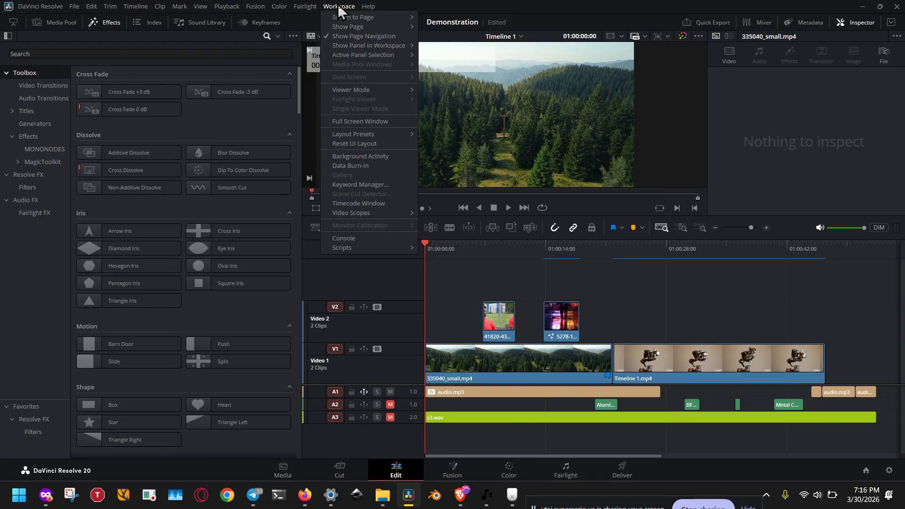
click(373, 165)
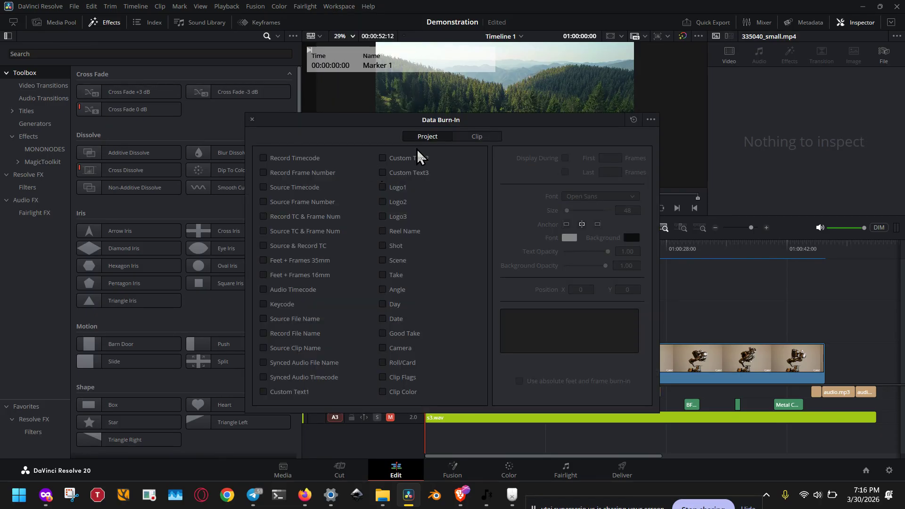
mouse_move(451, 119)
mouse_down()
mouse_move(455, 131)
mouse_move(485, 38)
mouse_move(481, 100)
mouse_move(432, 98)
mouse_up()
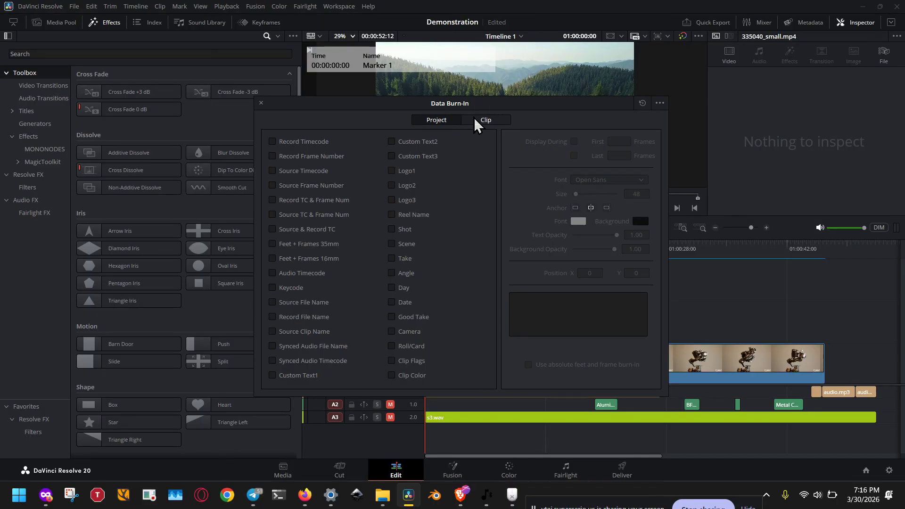
drag(482, 105, 497, 38)
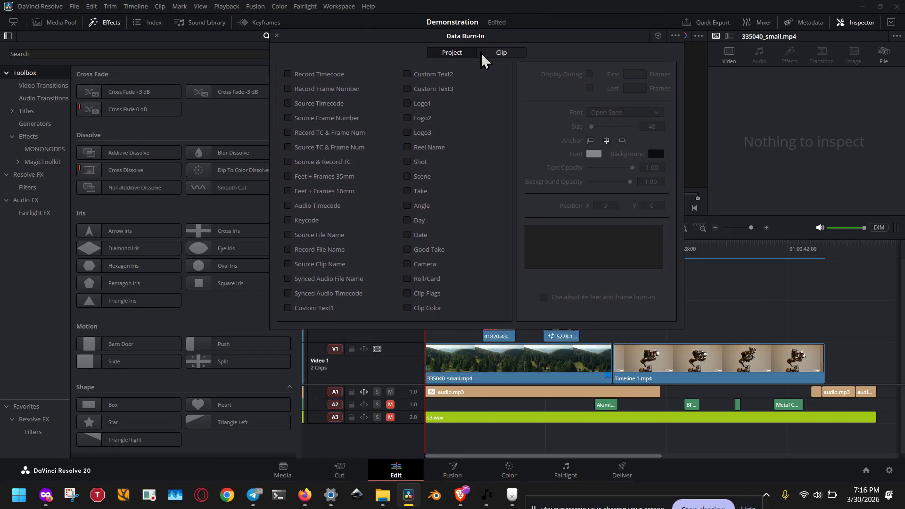
click(487, 52)
click(459, 51)
click(287, 75)
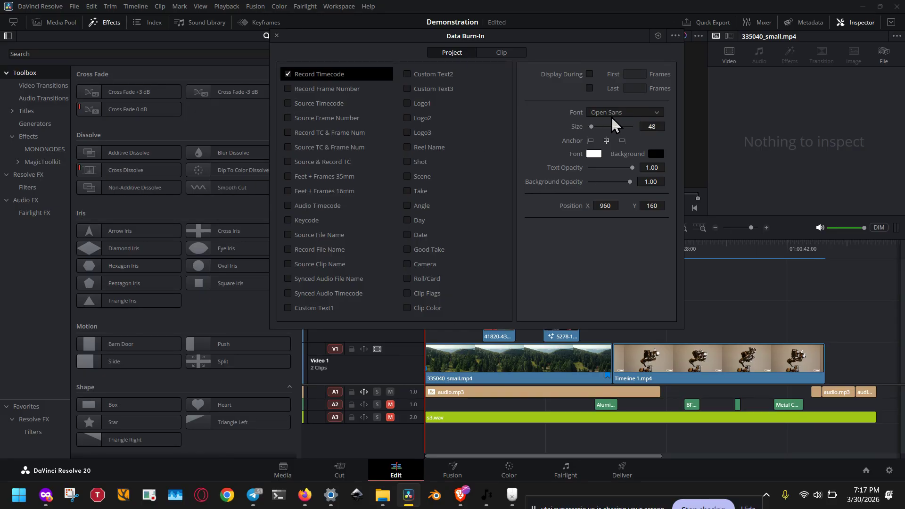
mouse_move(593, 36)
mouse_down()
mouse_move(544, 236)
mouse_move(551, 215)
mouse_up()
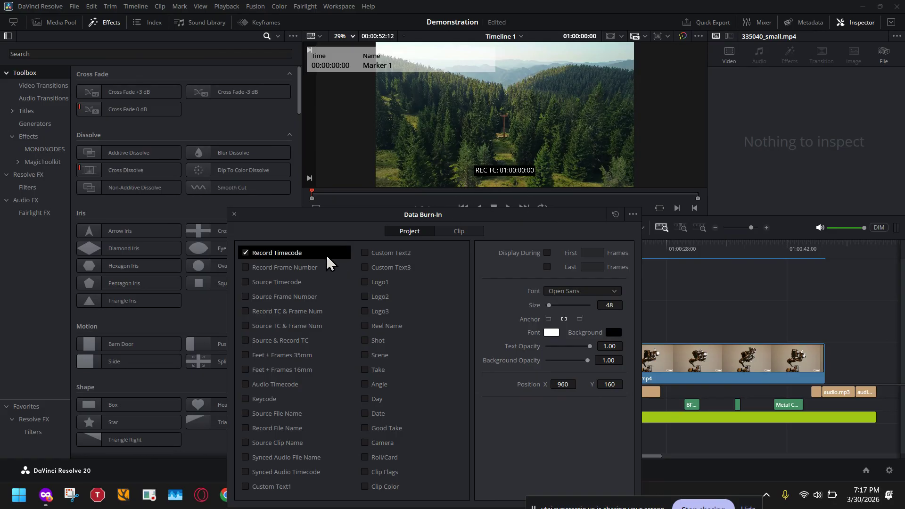
- Try the Record Frame Number and Source Timecode burn-ins, and disable both again
click(245, 269)
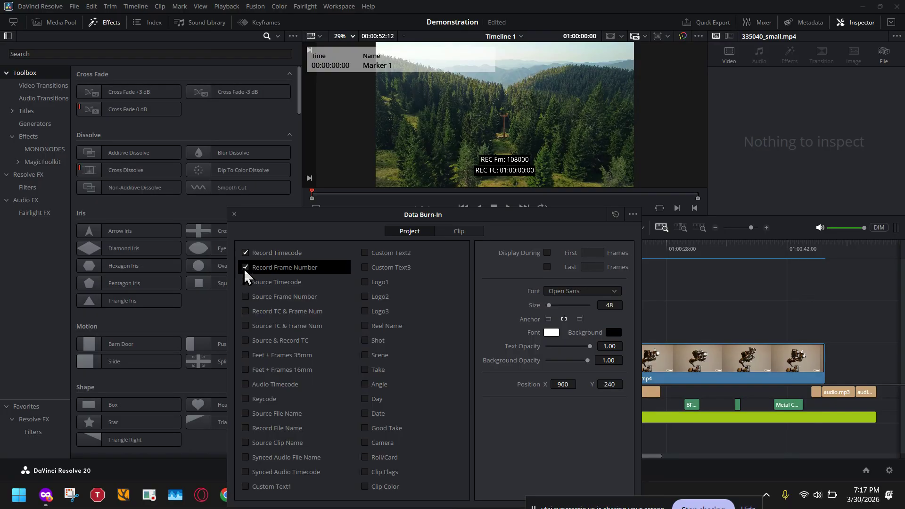
click(245, 283)
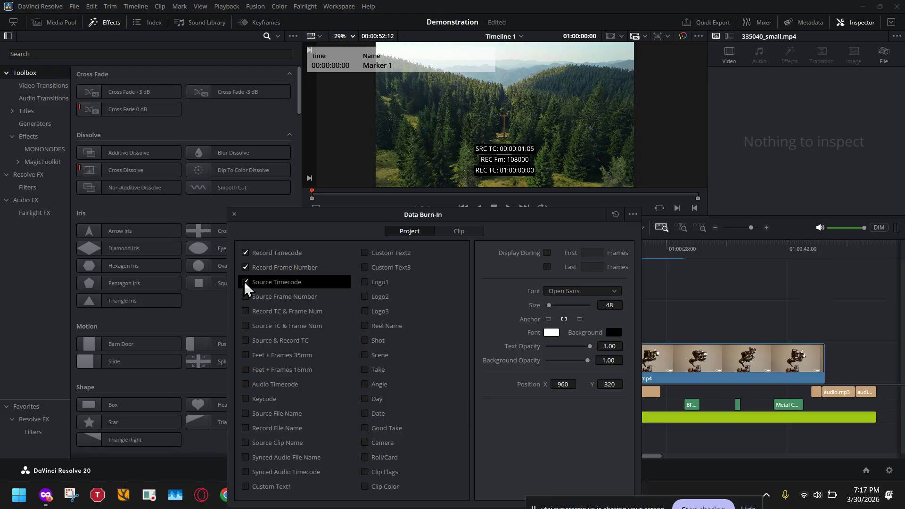
click(246, 283)
click(245, 268)
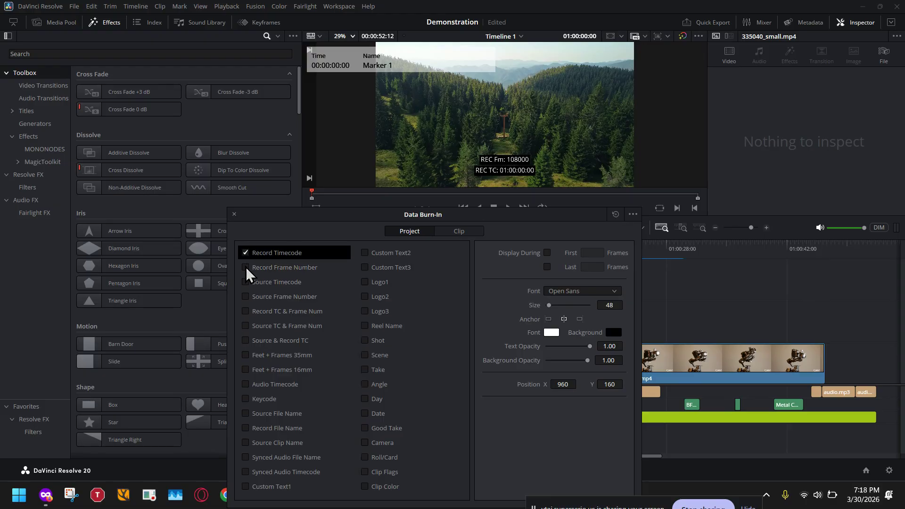
- Position the Record Timecode burn-in at X 312, Y 132 and set its background color to dark gray #363636
drag(563, 385, 610, 384)
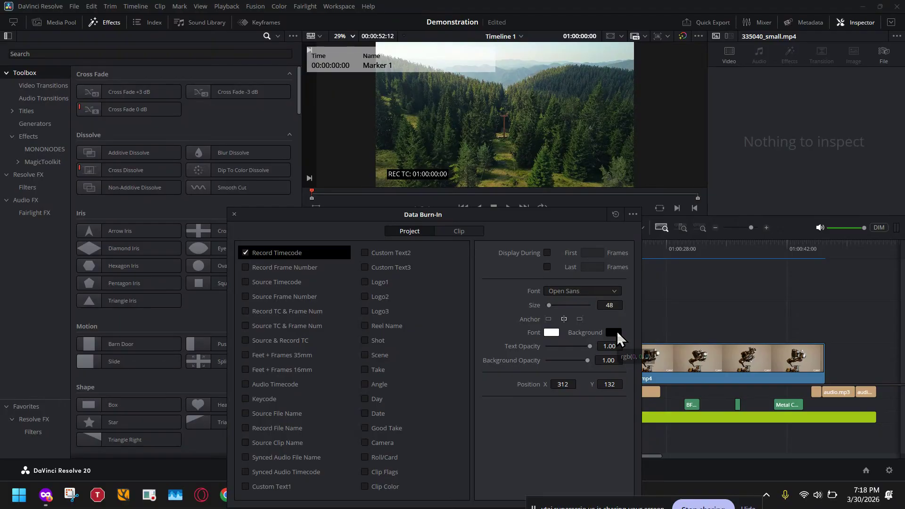
click(614, 332)
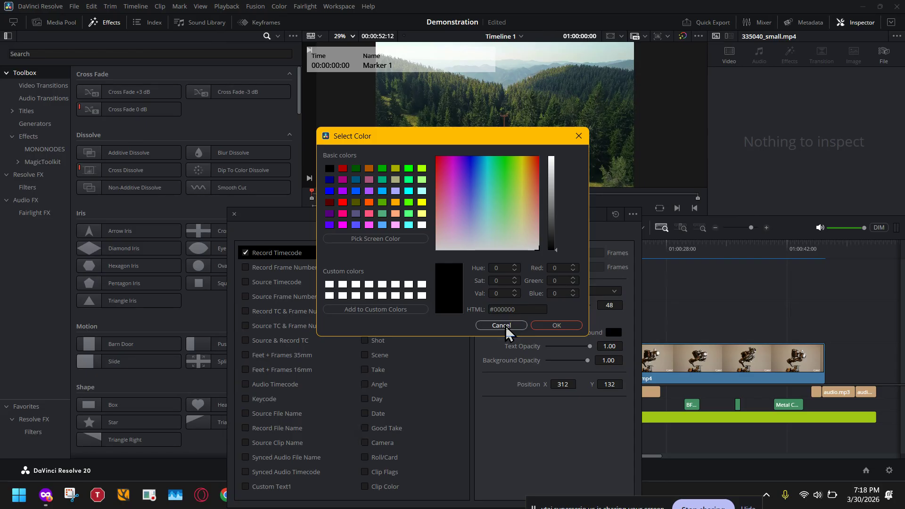
drag(552, 249, 552, 229)
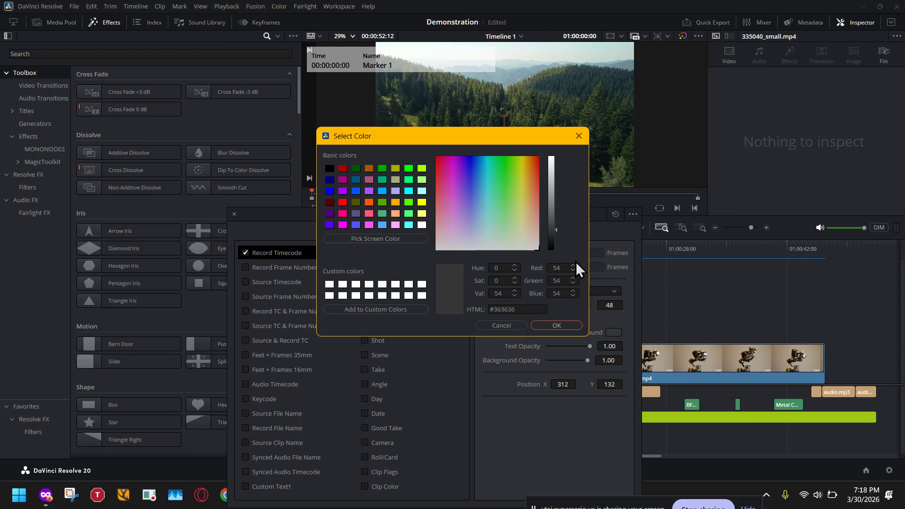
click(553, 327)
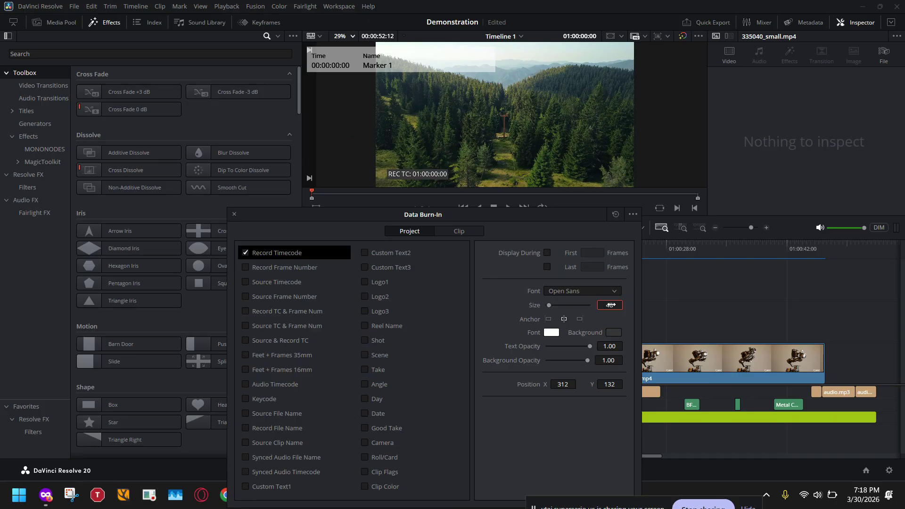
- Slightly reduce the Record Timecode text size and close the Data Burn-In settings
mouse_move(608, 310)
mouse_down()
mouse_move(632, 311)
mouse_move(594, 310)
mouse_move(612, 305)
mouse_up()
click(233, 216)
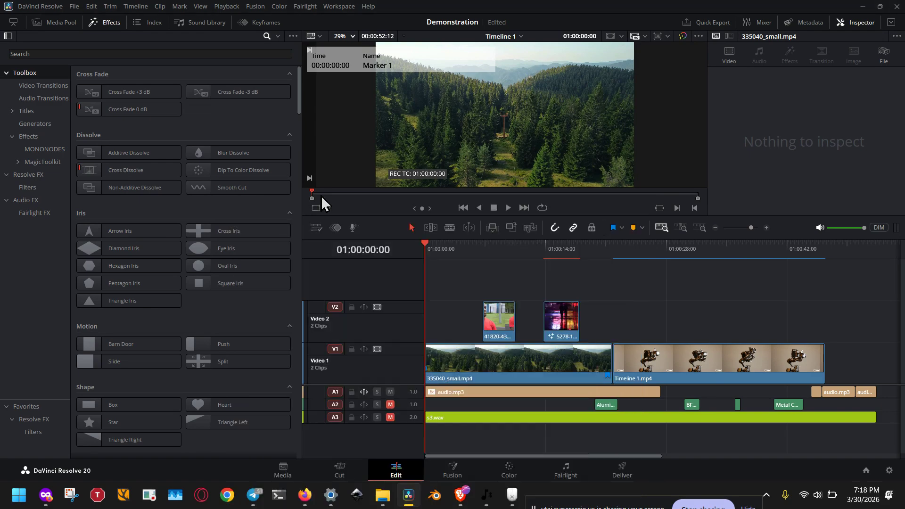
- Fit the whole frame in the viewer and scrub through the timeline to check the timecode burn-in across the clips
scroll(513, 129, down, 1)
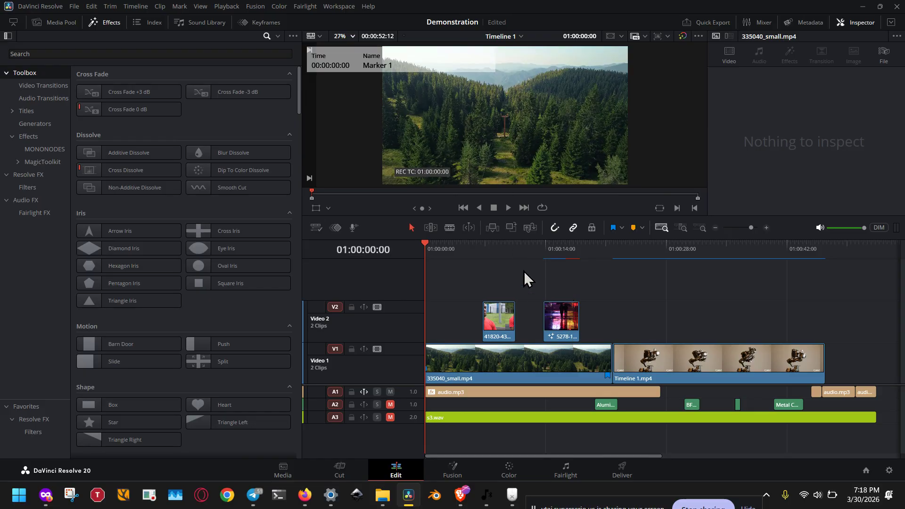
click(677, 244)
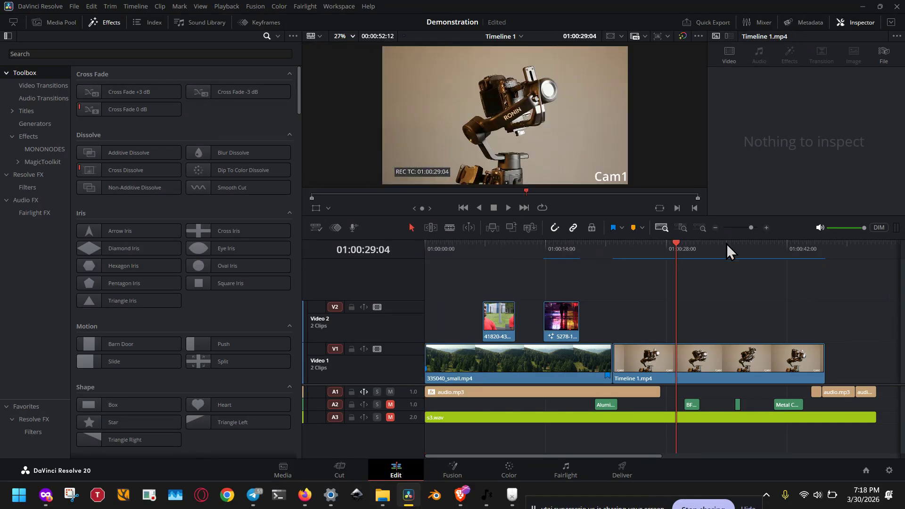
click(741, 245)
drag(786, 246, 523, 250)
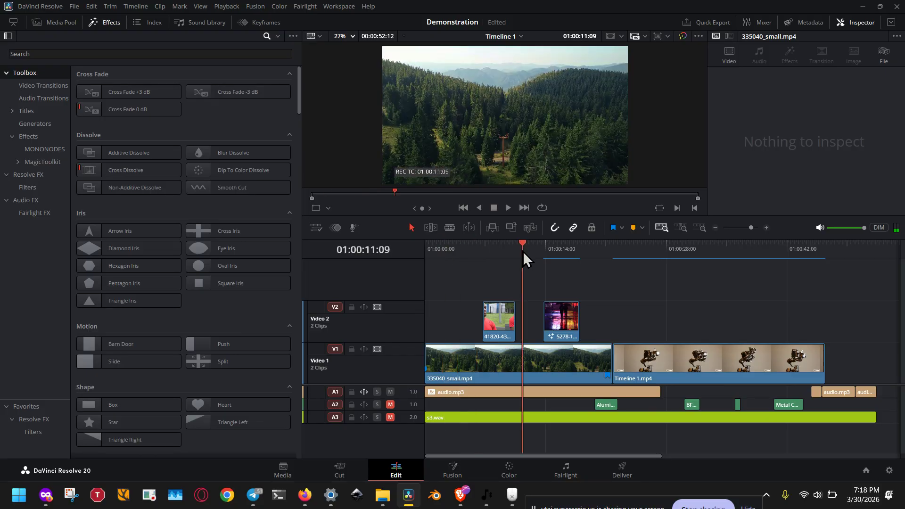